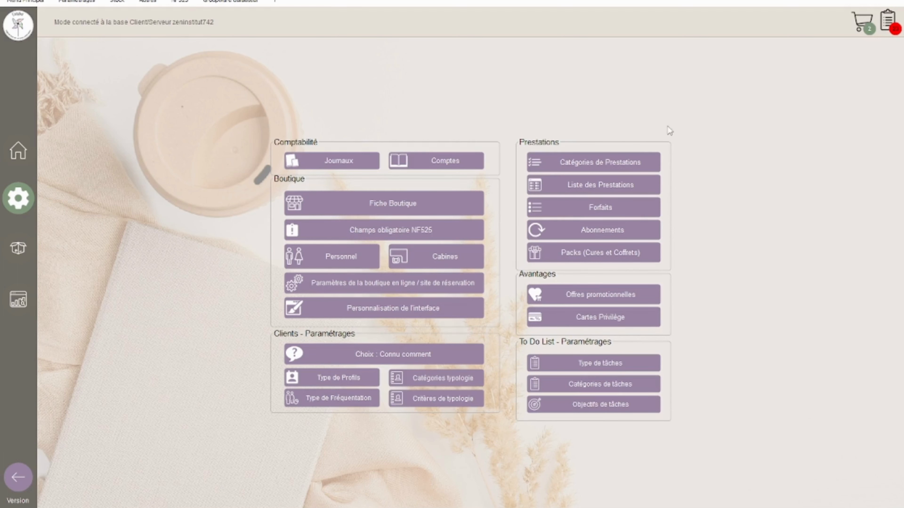
# - Open the To Do List task types from the settings and sort them by order
pyautogui.click(20, 202)
pyautogui.click(586, 361)
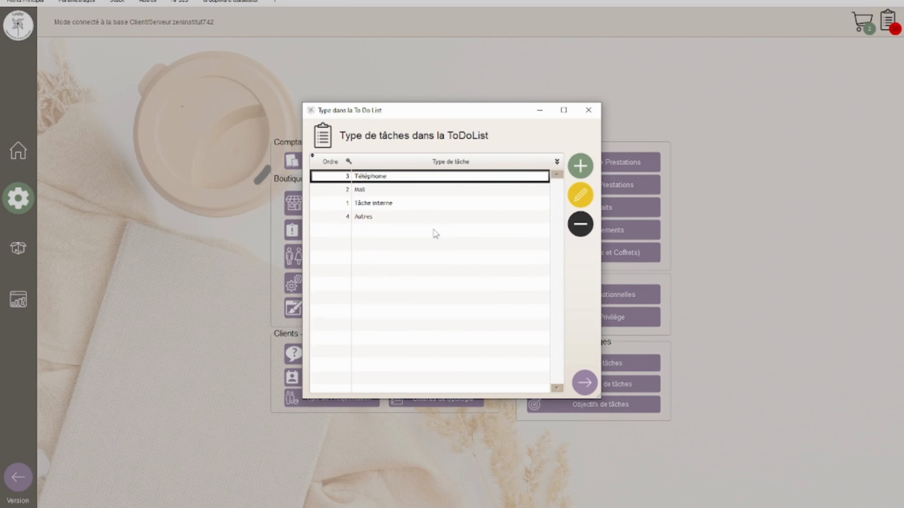
pyautogui.click(325, 162)
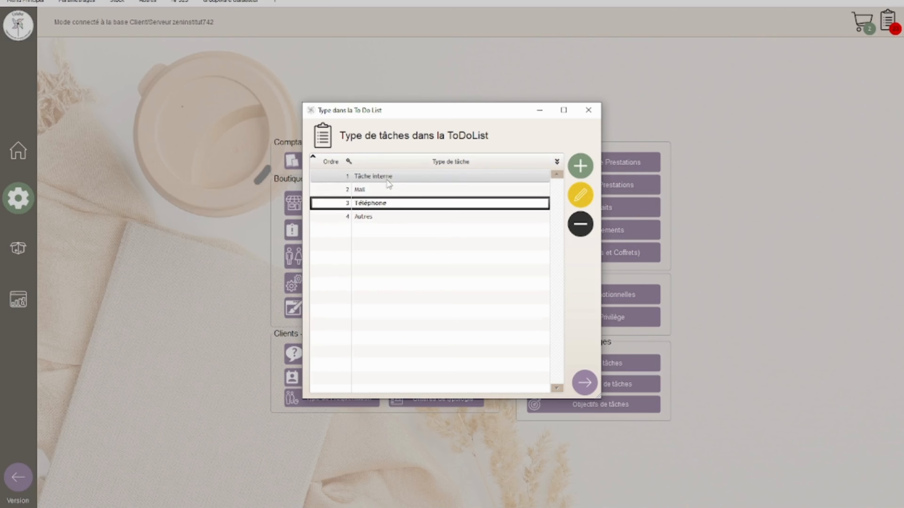
# - Review the existing task types in order, from Tâche interne through Mail and Téléphone to Autres
pyautogui.click(379, 176)
pyautogui.click(378, 191)
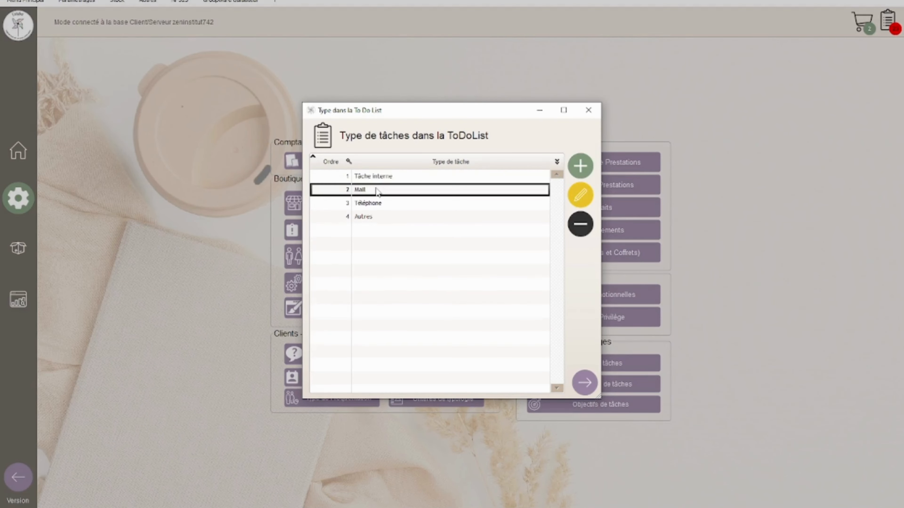
pyautogui.click(373, 203)
pyautogui.click(369, 219)
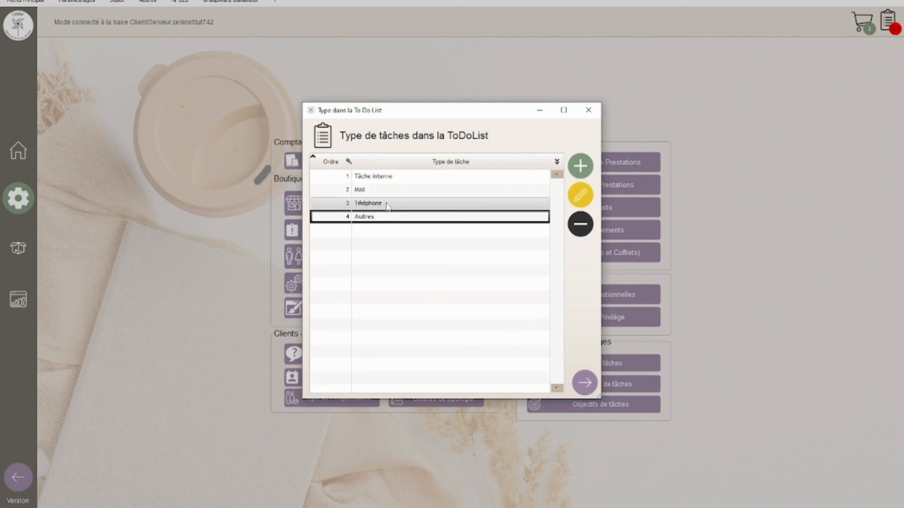
pyautogui.click(387, 206)
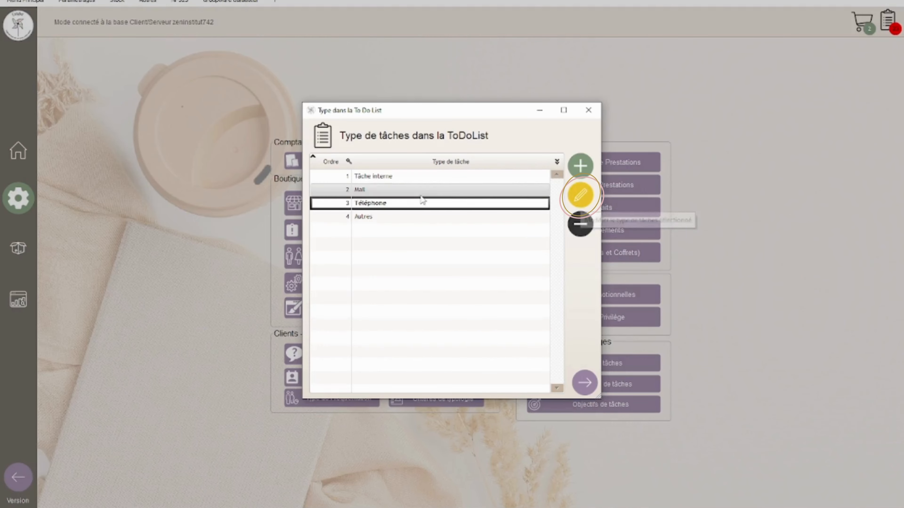
pyautogui.click(360, 219)
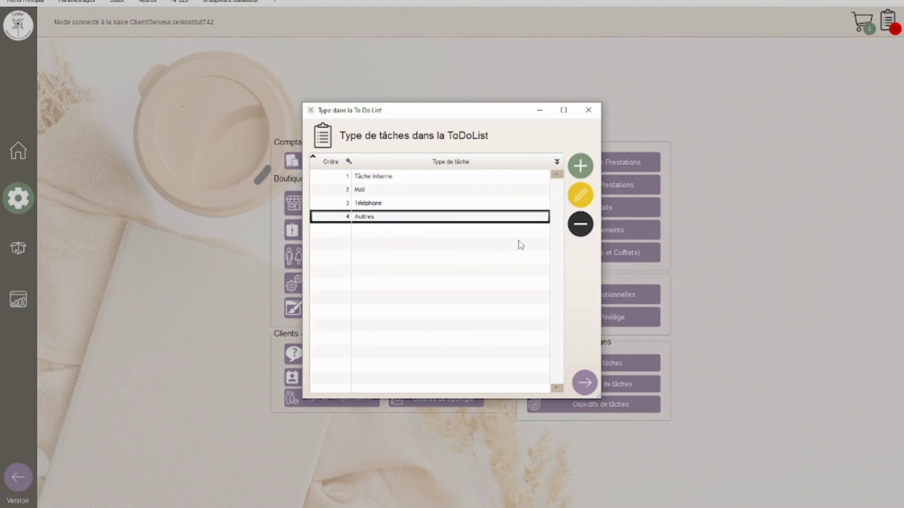
# - Add a new task type named "Courrier" to the To Do List and close the list of types
pyautogui.click(580, 166)
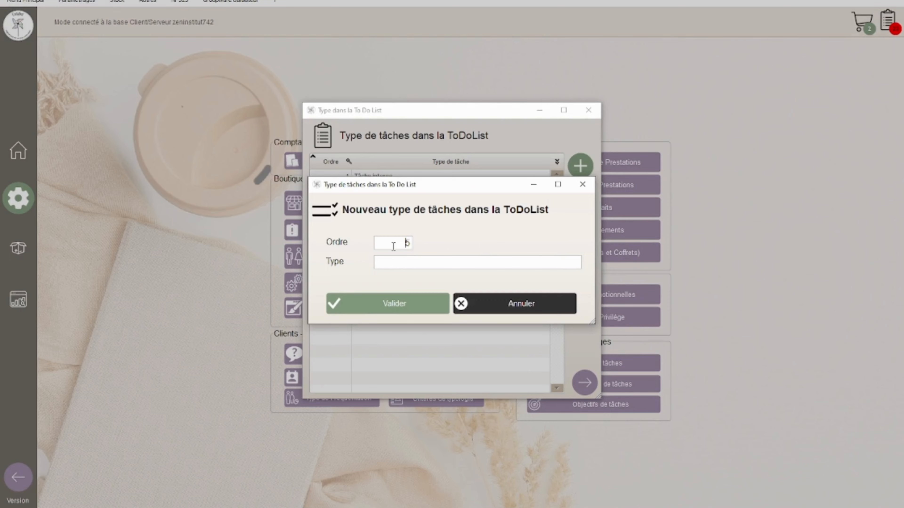
pyautogui.moveTo(406, 190)
pyautogui.mouseDown()
pyautogui.moveTo(403, 257)
pyautogui.moveTo(414, 203)
pyautogui.mouseUp()
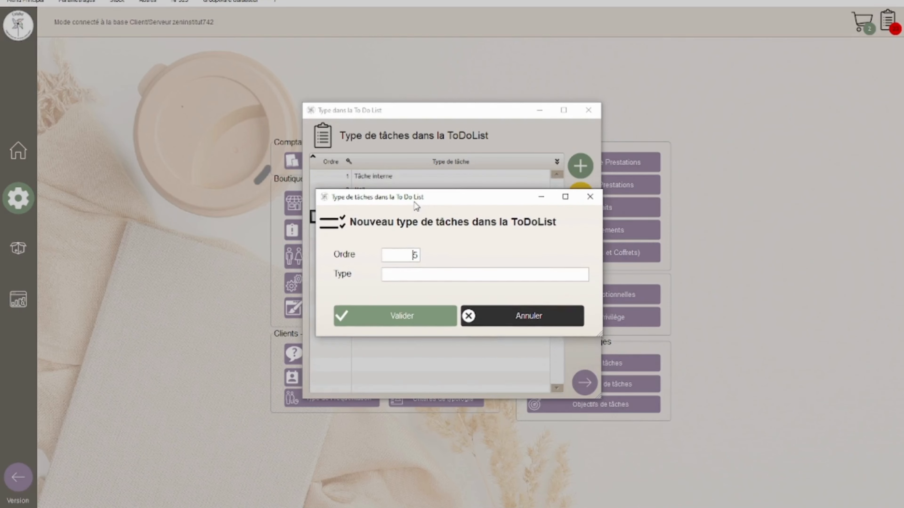
pyautogui.click(401, 275)
pyautogui.write('Courrier')
pyautogui.click(420, 311)
pyautogui.click(393, 235)
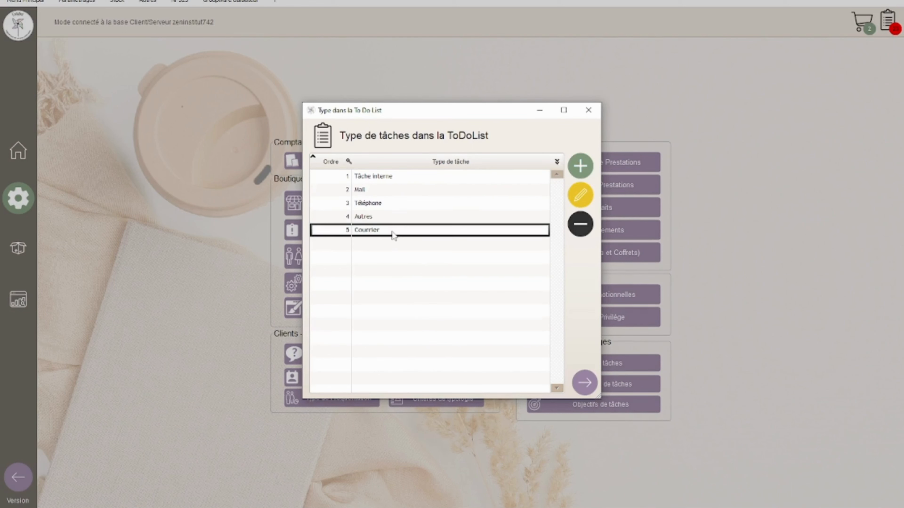
pyautogui.click(585, 385)
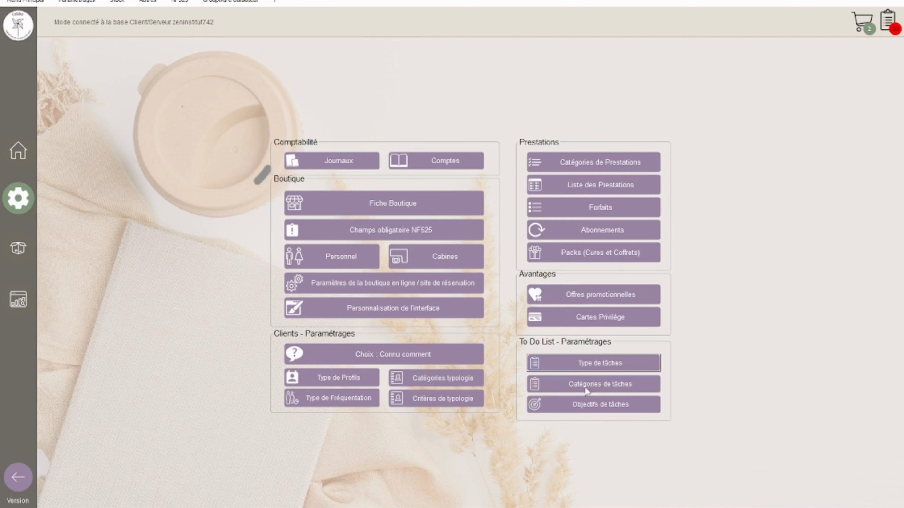
# - Create the To Do List task category "Relance client suite à une devis", concerning both clients and devis, and close the category list
pyautogui.click(579, 384)
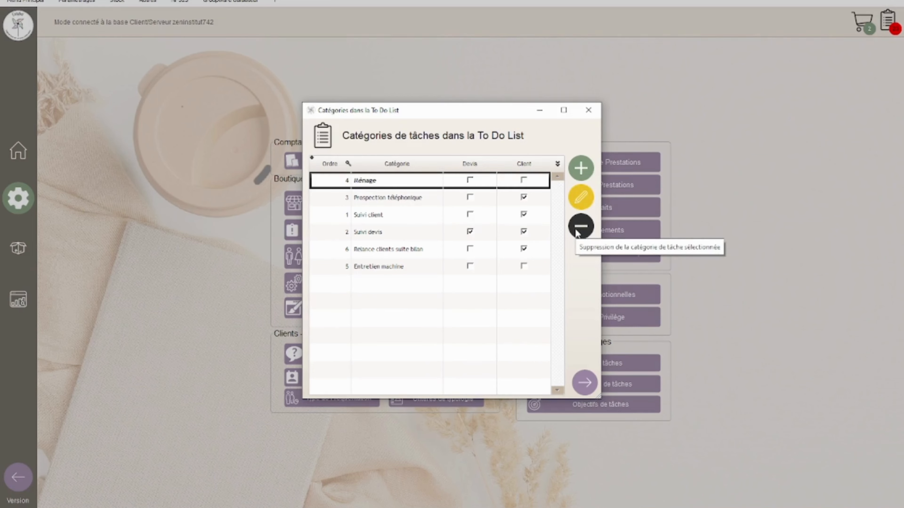
pyautogui.click(581, 169)
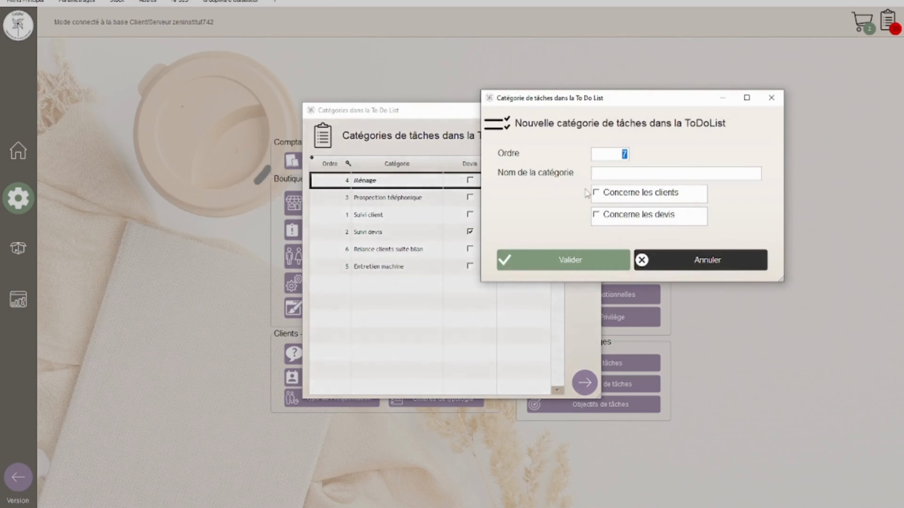
pyautogui.moveTo(613, 103); pyautogui.dragTo(421, 129)
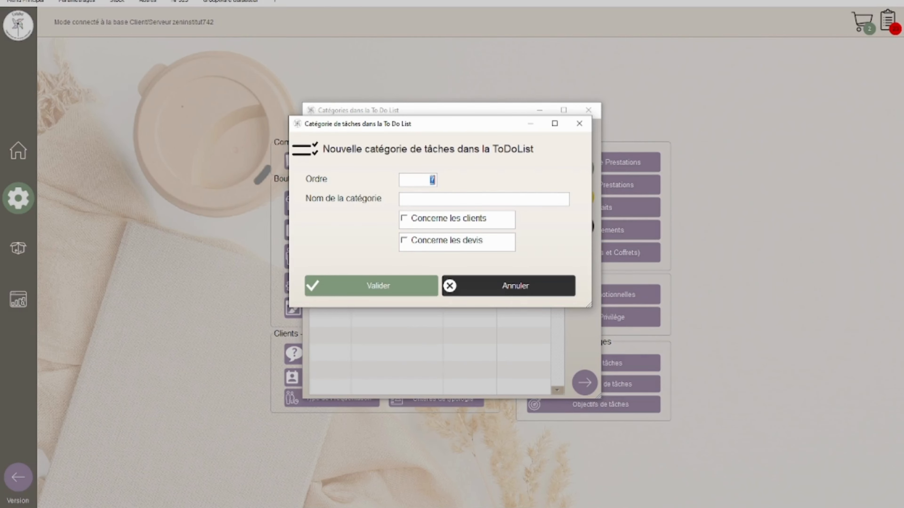
pyautogui.click(454, 202)
pyautogui.write('Relance client suite')
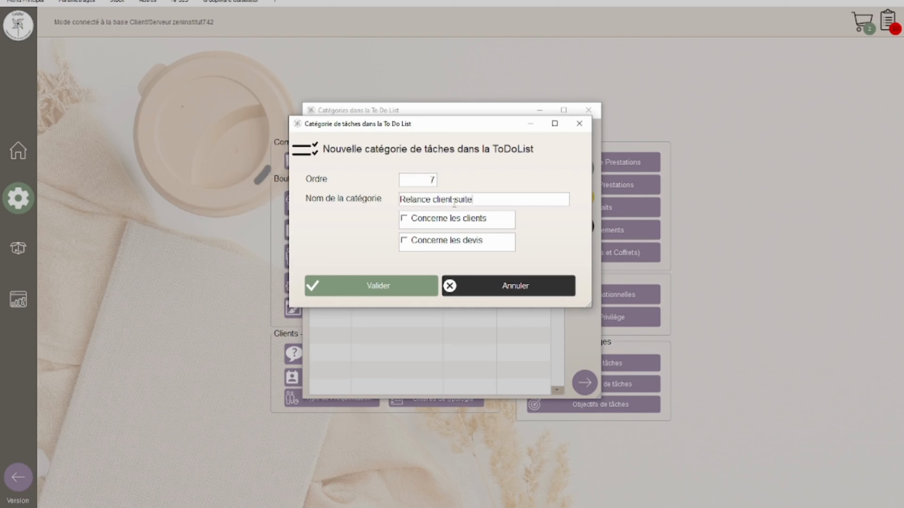
pyautogui.write(' à une devis')
pyautogui.click(406, 220)
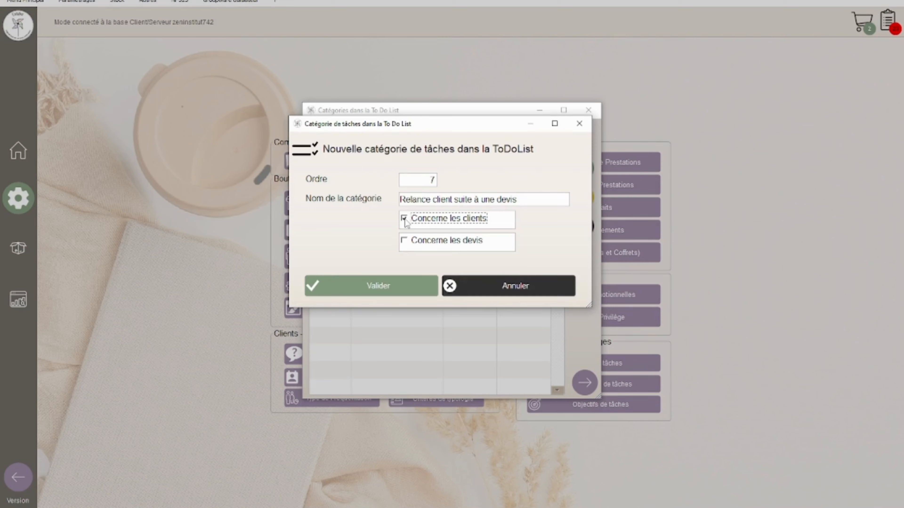
pyautogui.click(408, 242)
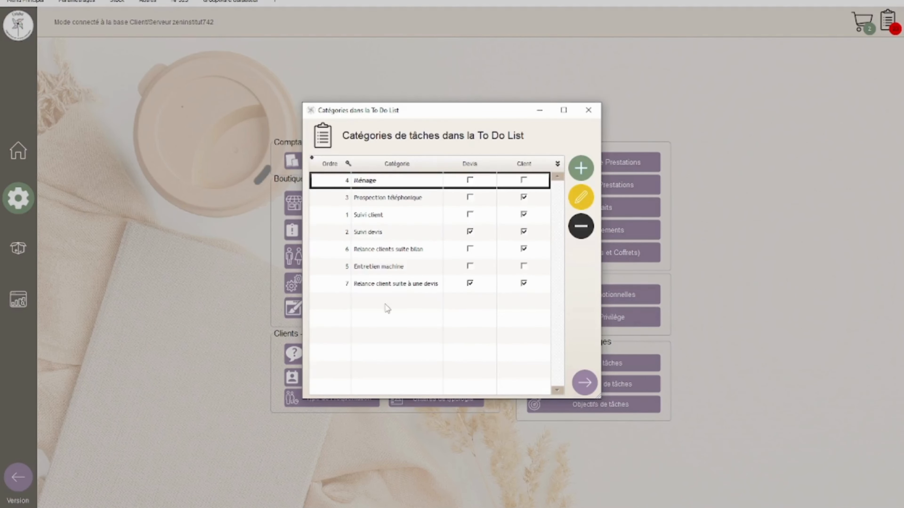
pyautogui.click(393, 284)
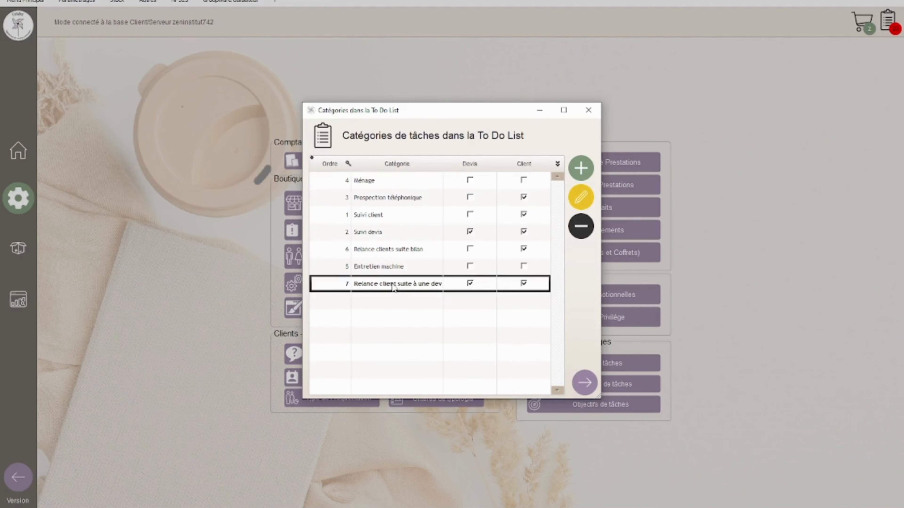
pyautogui.click(585, 382)
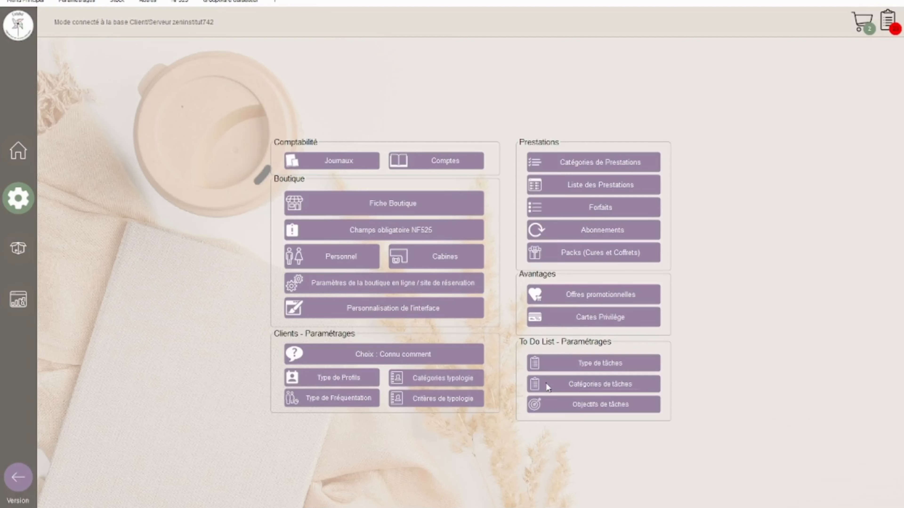
# - Add the task objective "Vendre un abonnement" with order 1 under the category "Relance client suite à une devis", and close the objectives list
pyautogui.click(593, 404)
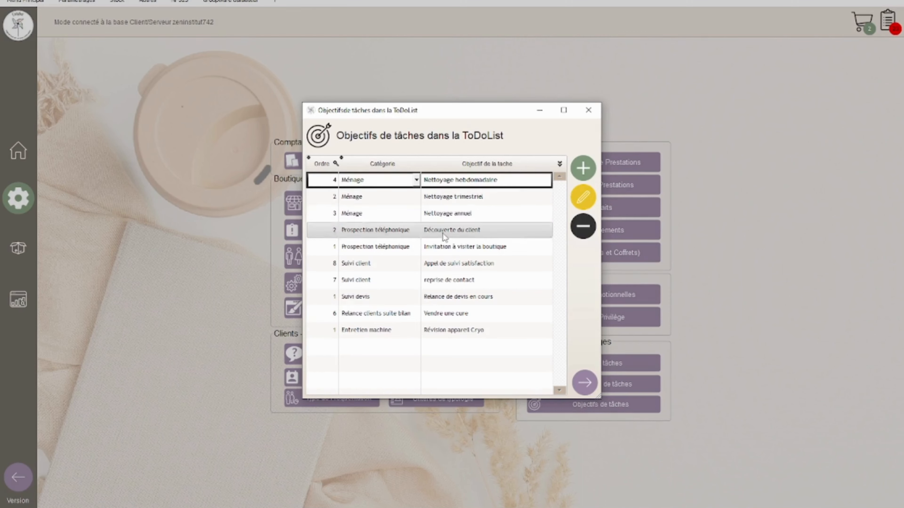
pyautogui.click(378, 260)
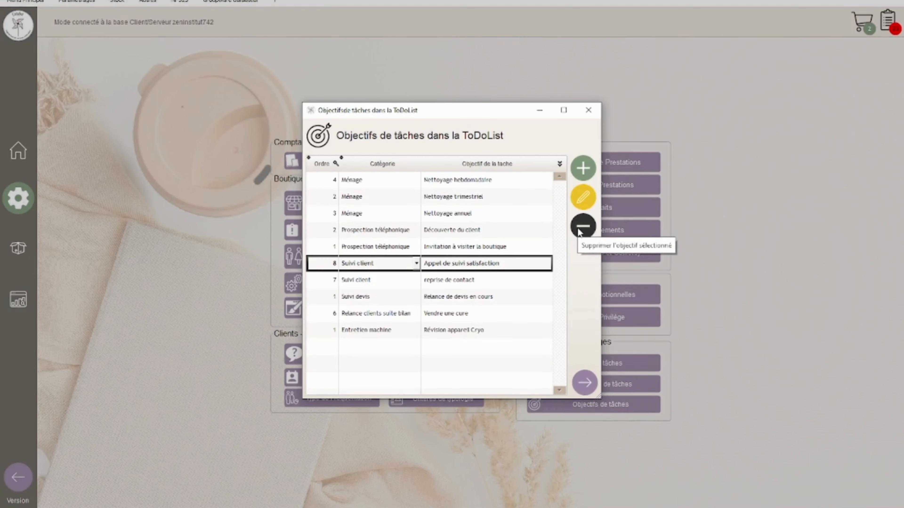
pyautogui.click(590, 168)
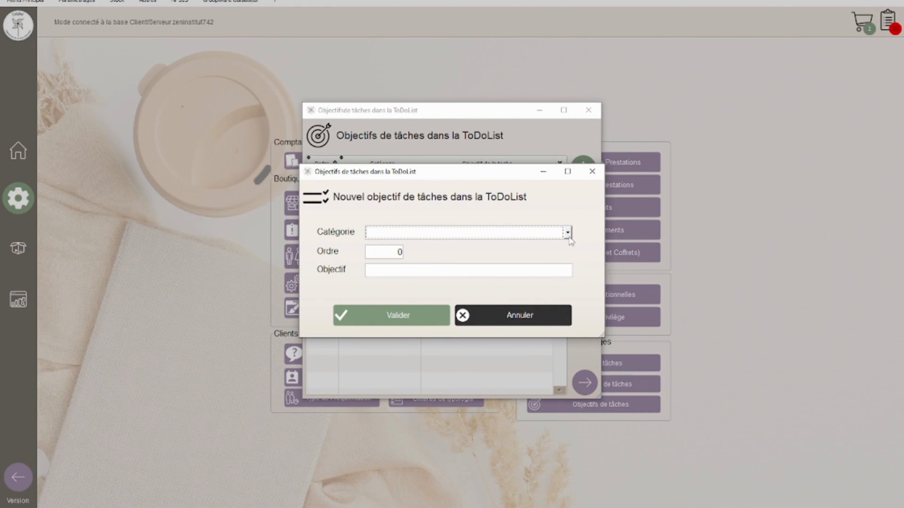
pyautogui.click(567, 233)
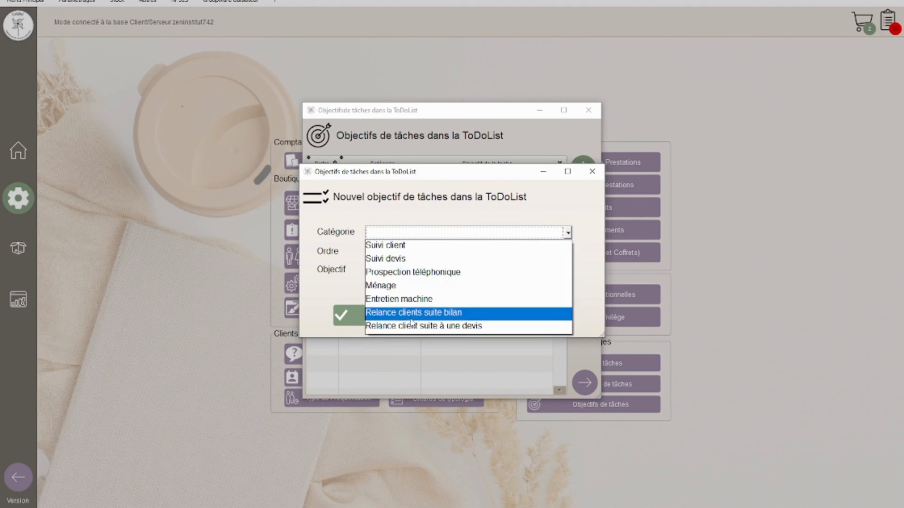
pyautogui.click(402, 331)
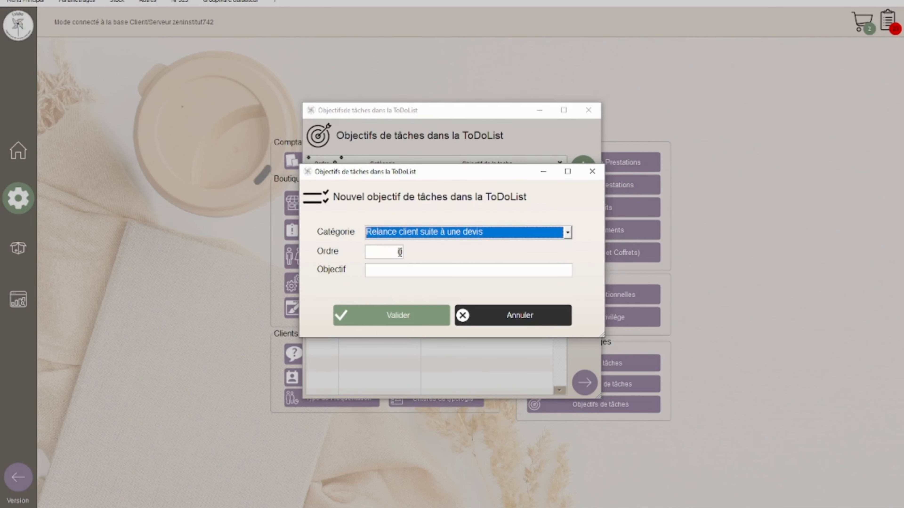
pyautogui.click(400, 252)
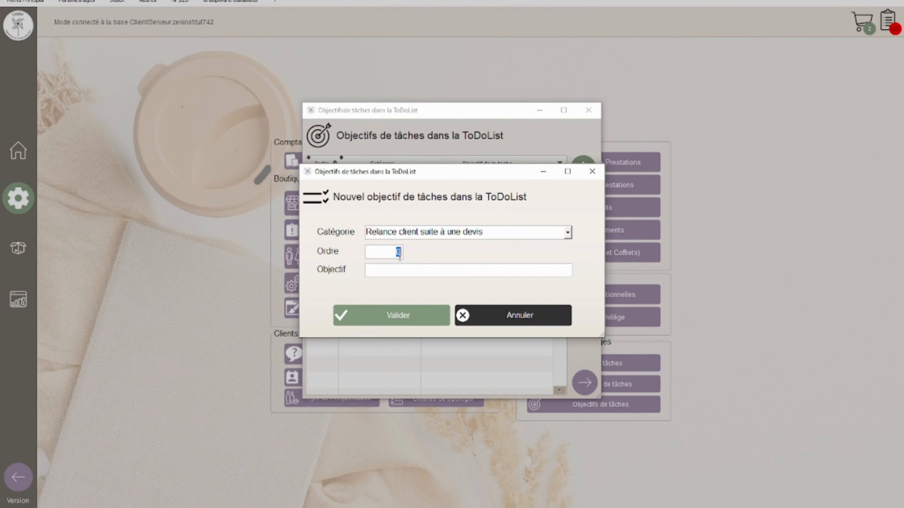
pyautogui.write('1')
pyautogui.click(390, 270)
pyautogui.write('Vendre un abonnement')
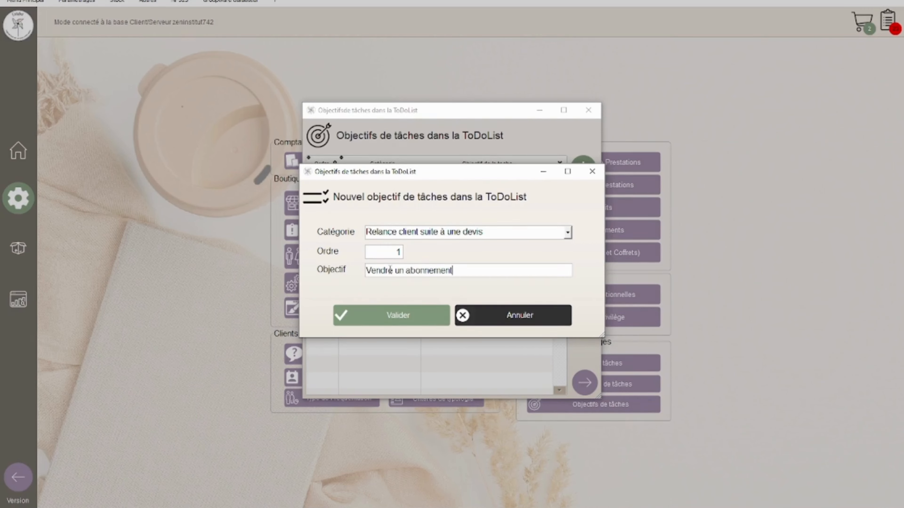
pyautogui.click(390, 316)
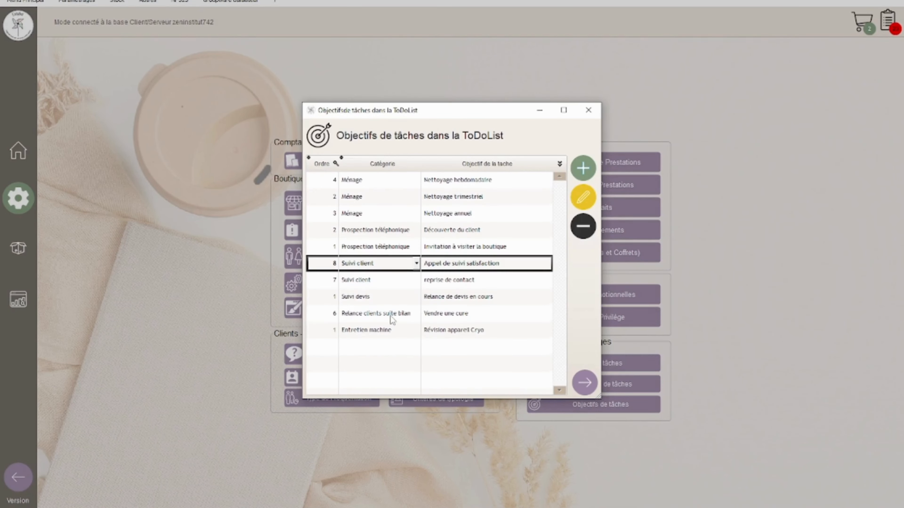
pyautogui.click(364, 350)
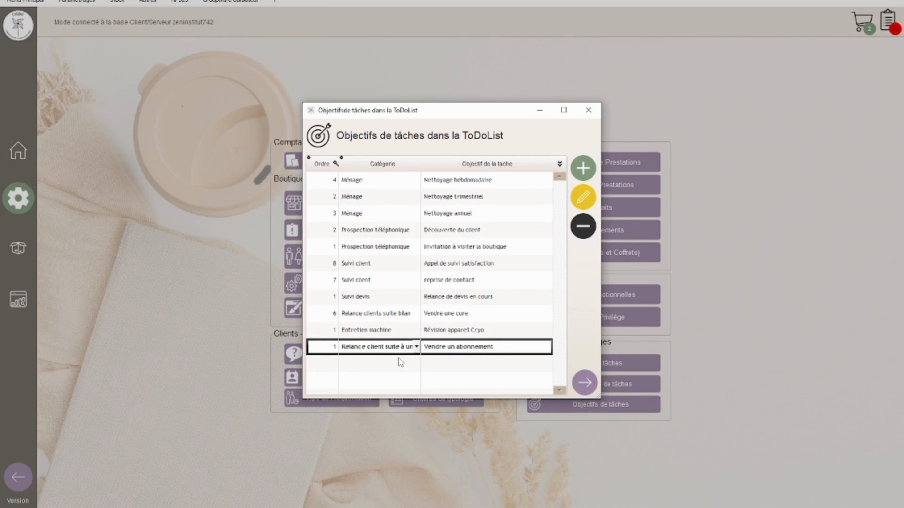
pyautogui.click(592, 382)
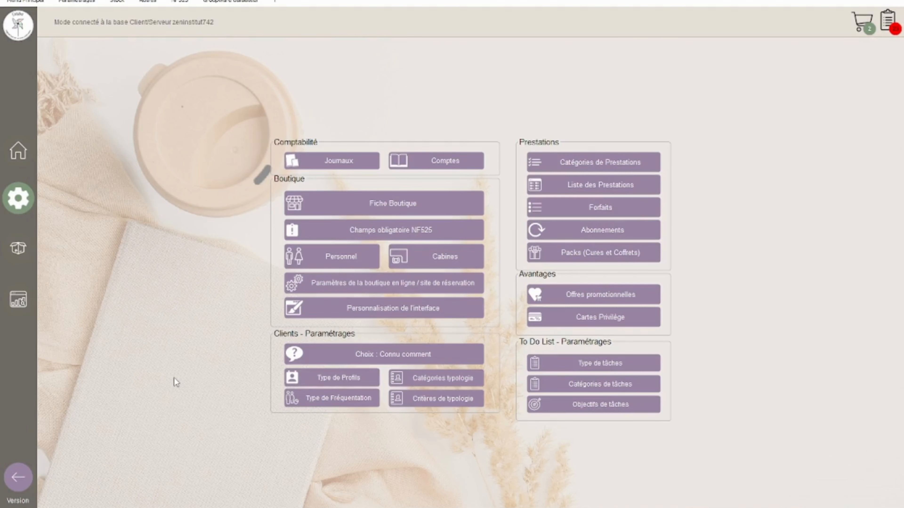